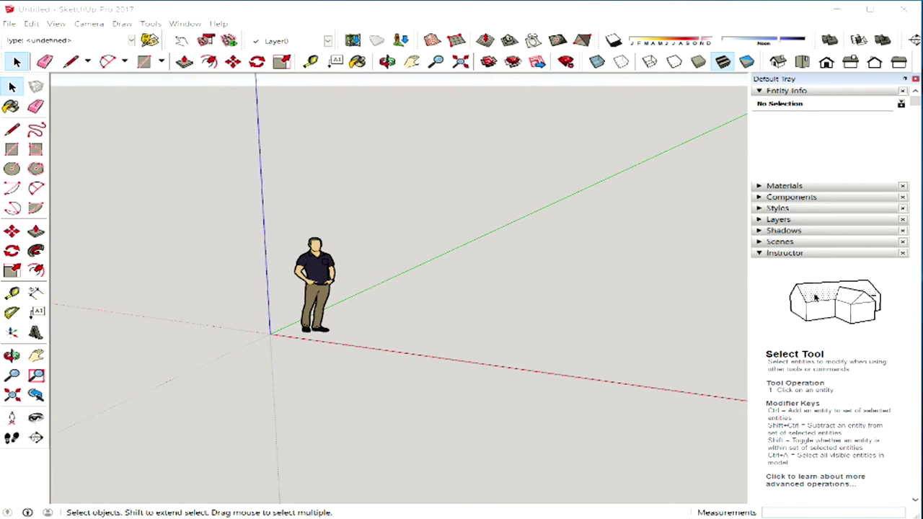
- Check the OpenGL anti-aliasing setting in Preferences, leaving it at 4x
key(o)
key(space)
middle_drag(396, 288, 425, 278)
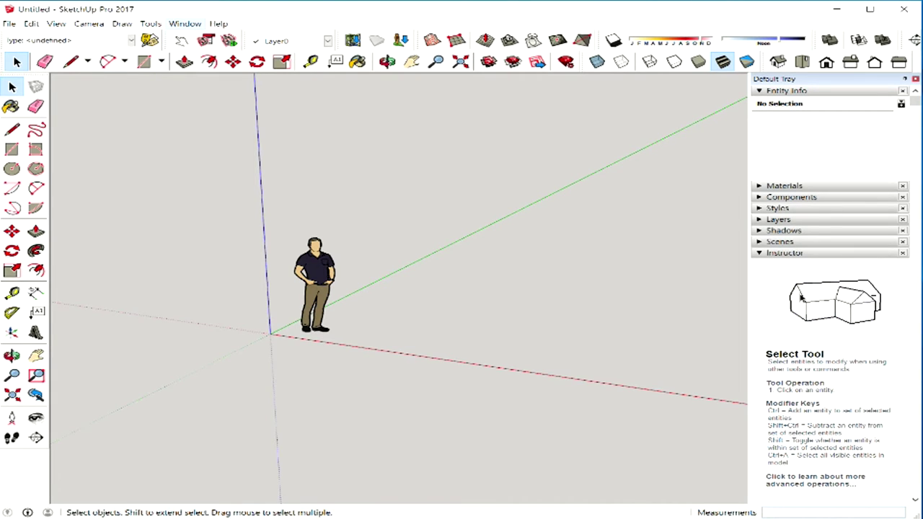
click(184, 23)
click(209, 87)
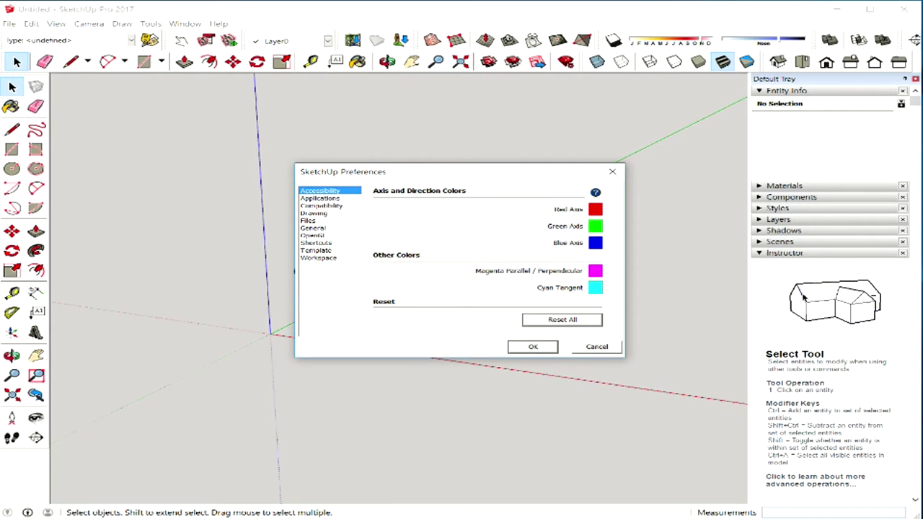
click(312, 235)
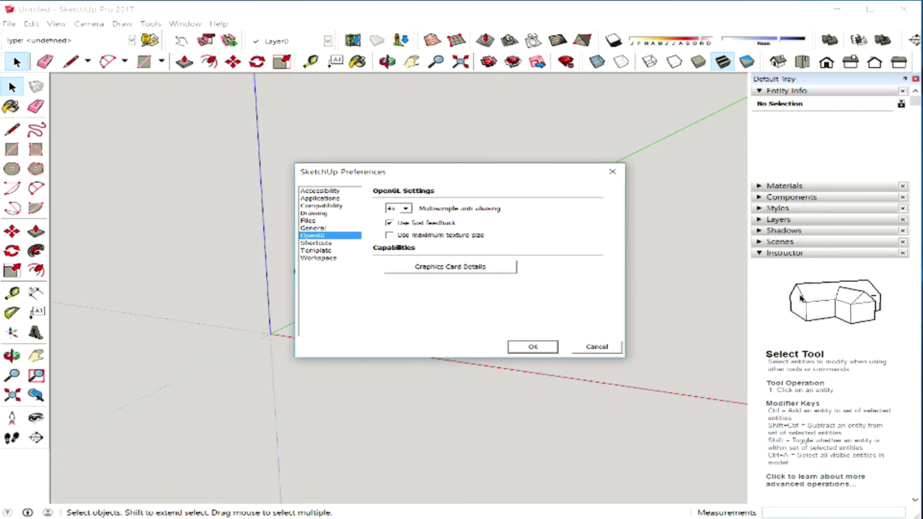
click(406, 208)
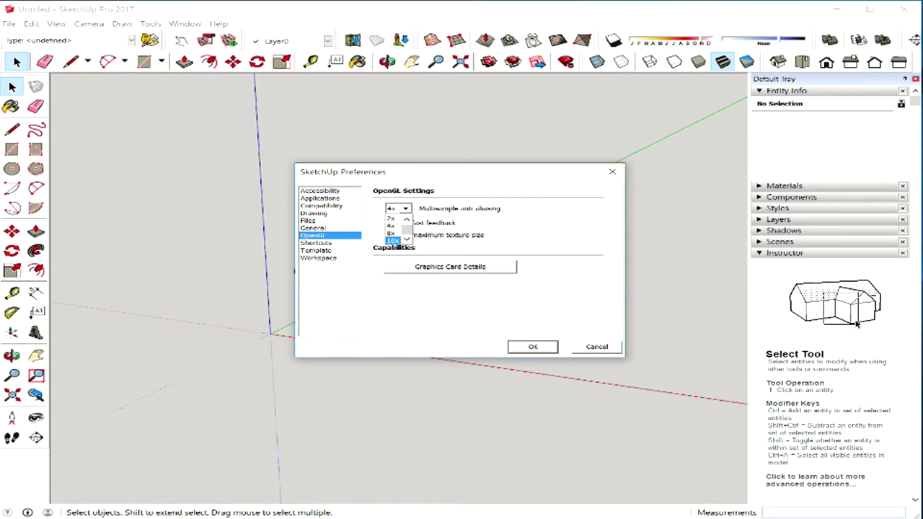
key(Escape)
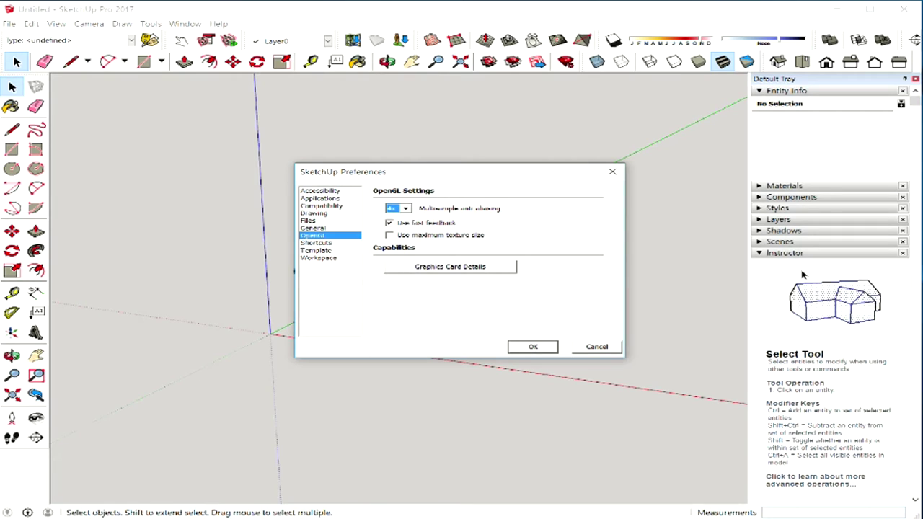
key(Return)
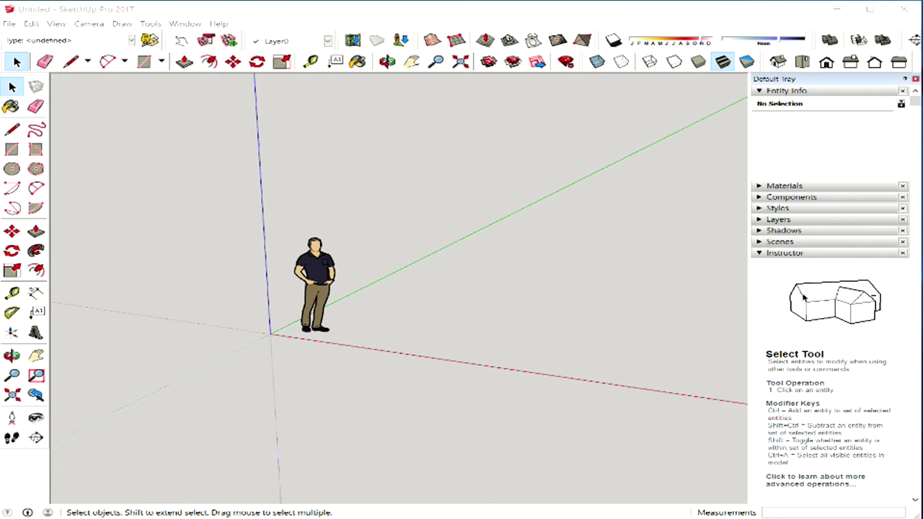
- Review the axis and direction colour settings in Preferences, with the dialog moved beside the figure
click(185, 23)
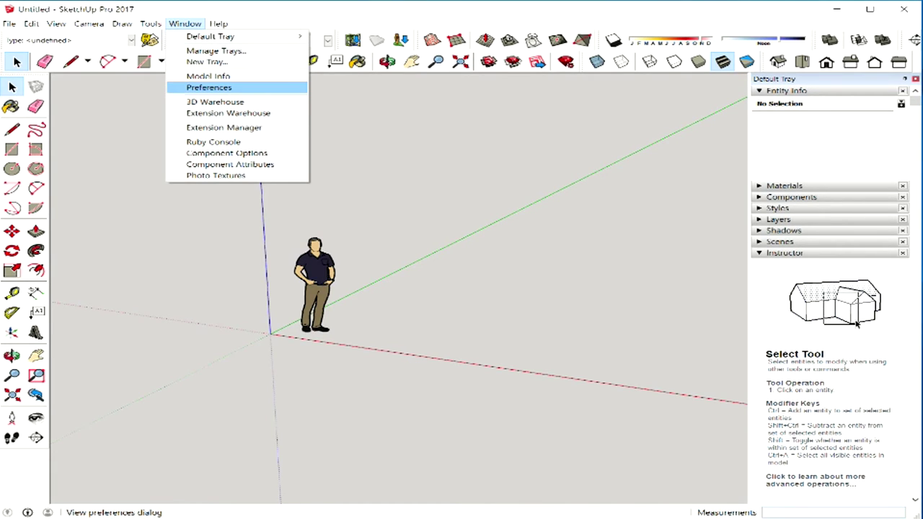
click(209, 87)
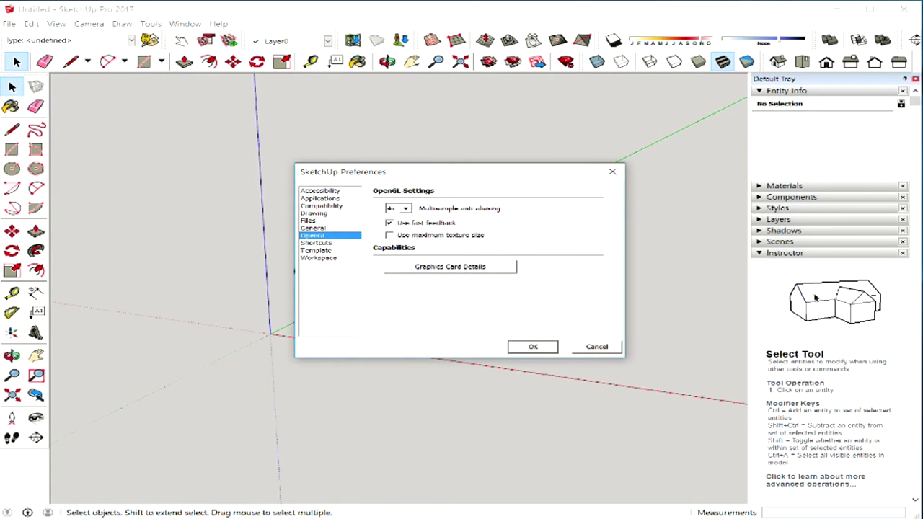
click(319, 191)
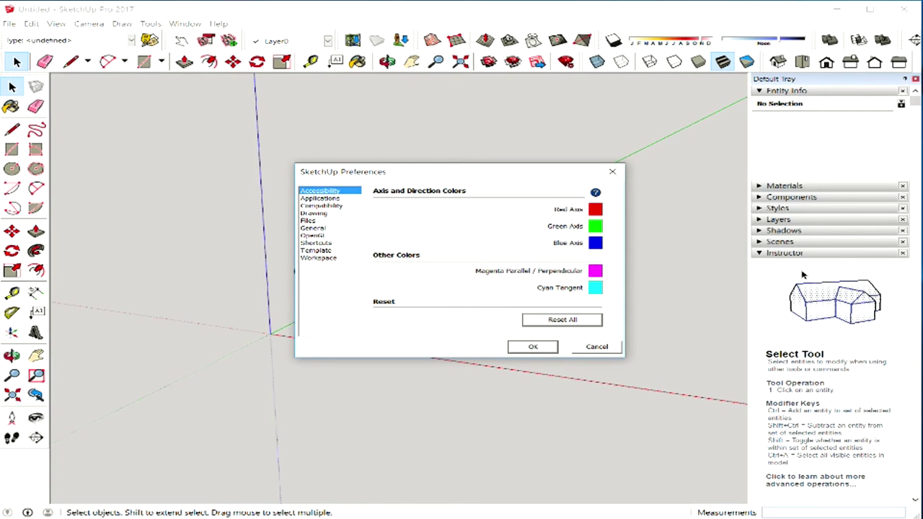
drag(446, 172, 544, 148)
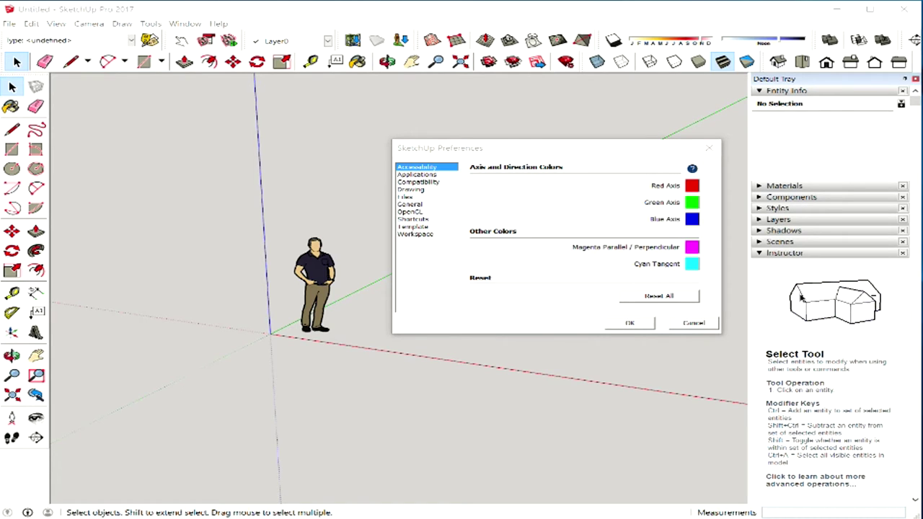
key(Escape)
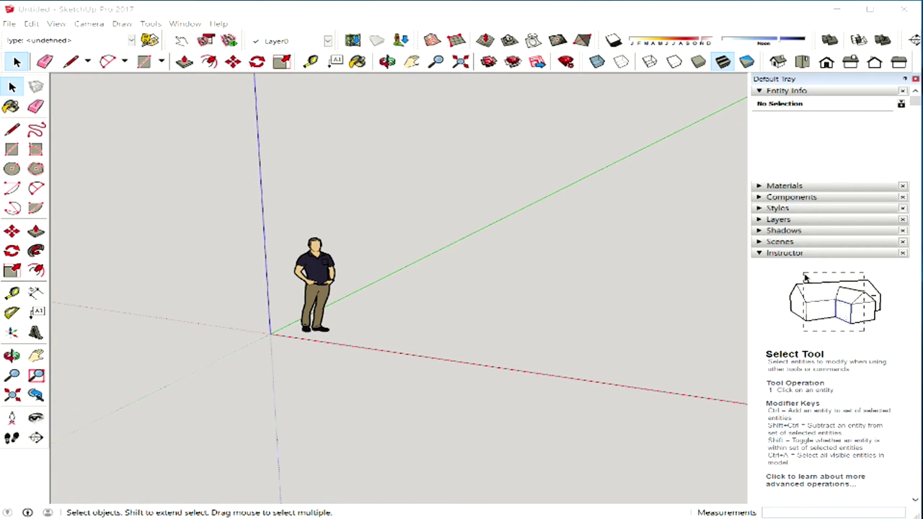
- Show the current style's edge settings in the Styles panel's Edit tab, then pick the Rectangle tool
click(777, 208)
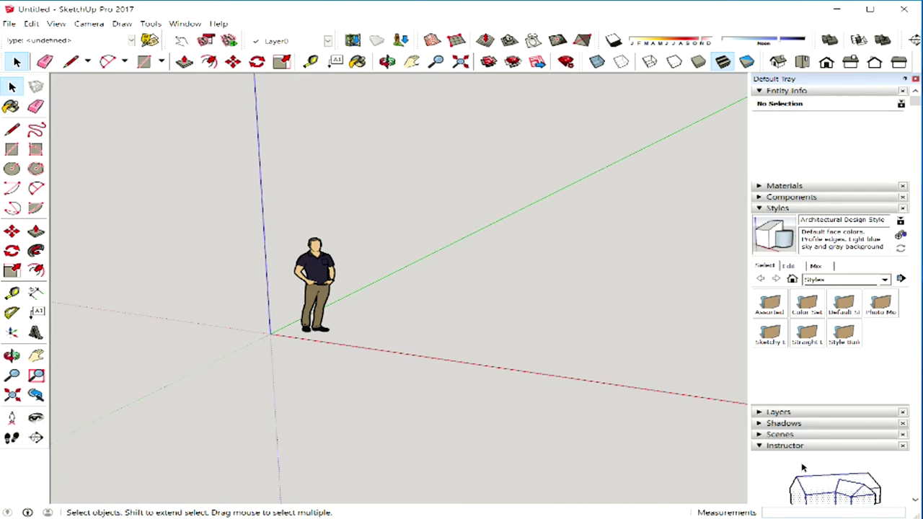
click(789, 265)
scroll(865, 377, down, 3)
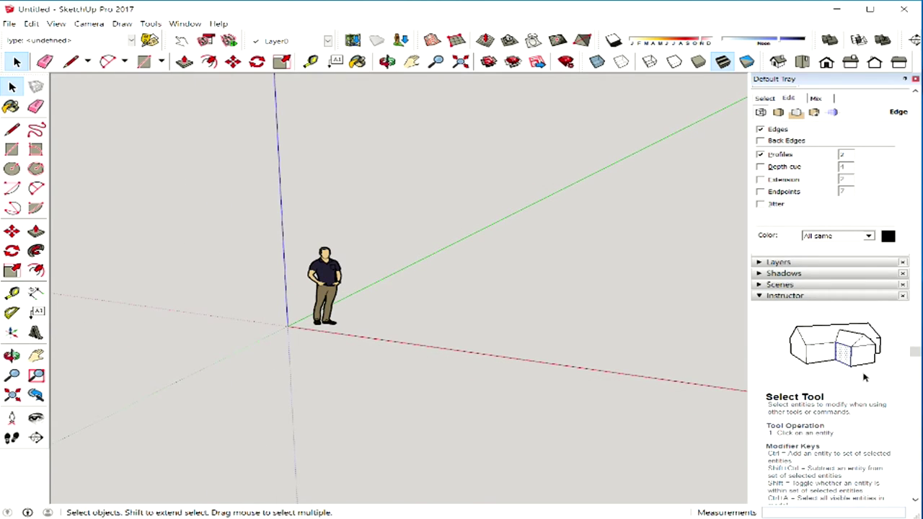
middle_drag(505, 289, 490, 289)
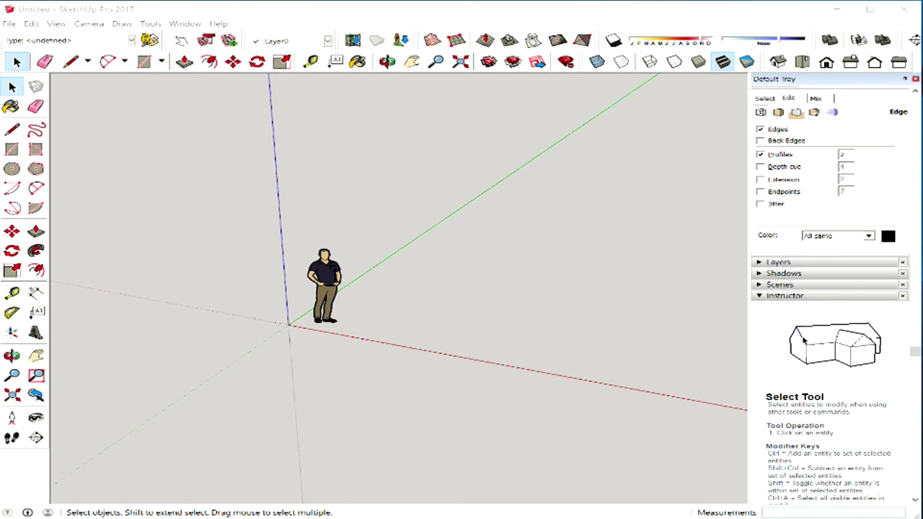
middle_drag(396, 288, 389, 292)
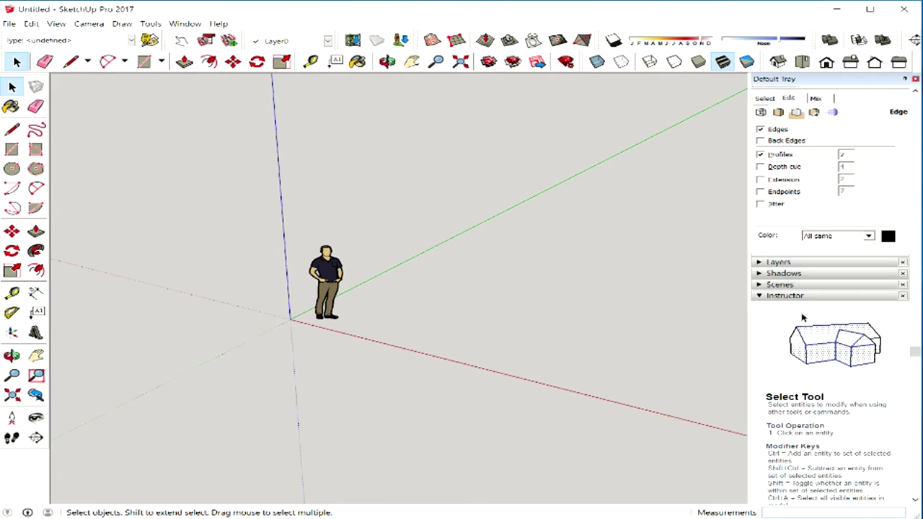
middle_drag(397, 289, 396, 277)
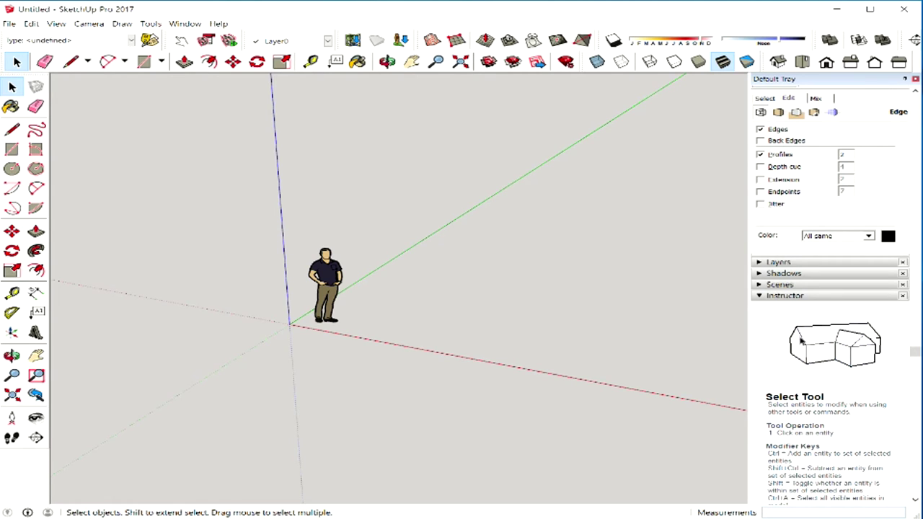
click(144, 61)
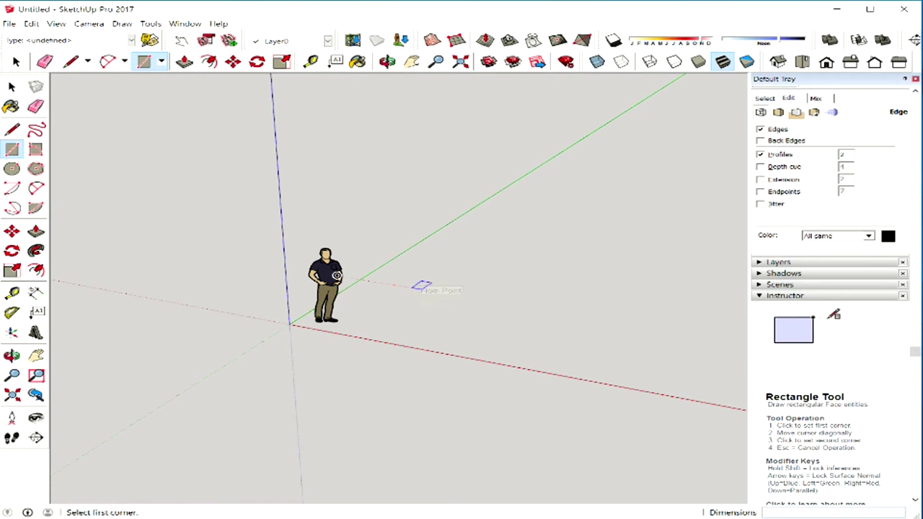
- Draw a long rectangle on the ground and push/pull it up into a tall box
click(414, 283)
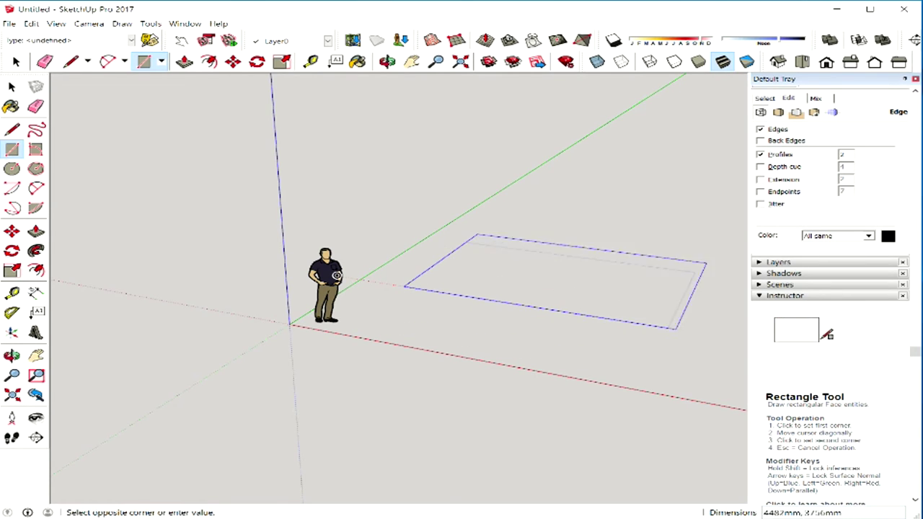
click(709, 190)
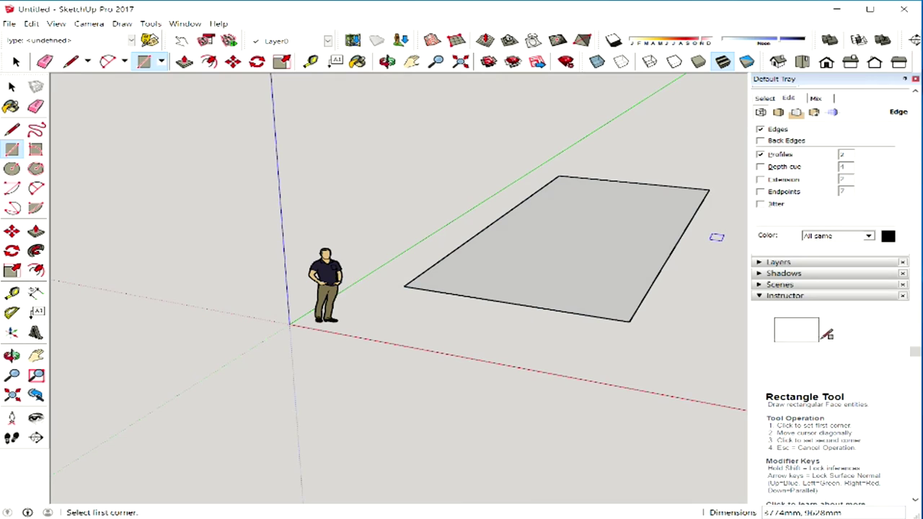
middle_drag(711, 245, 536, 268)
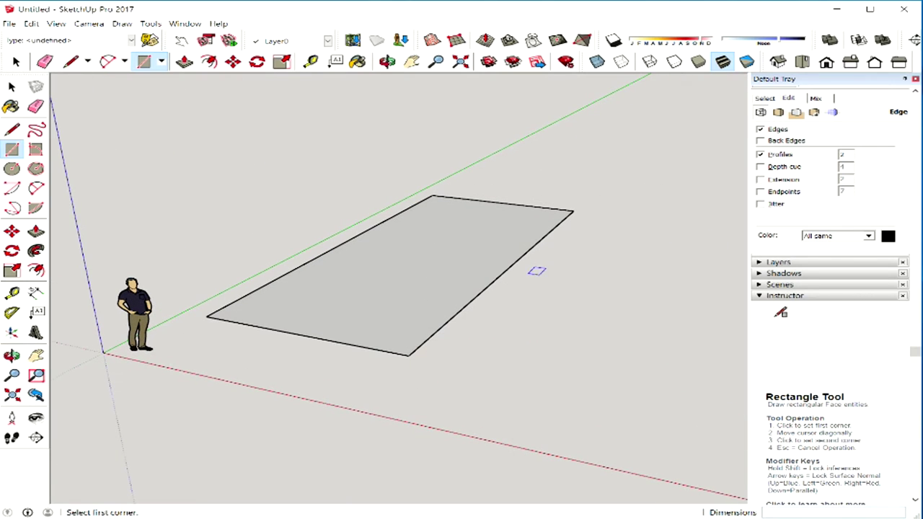
click(36, 231)
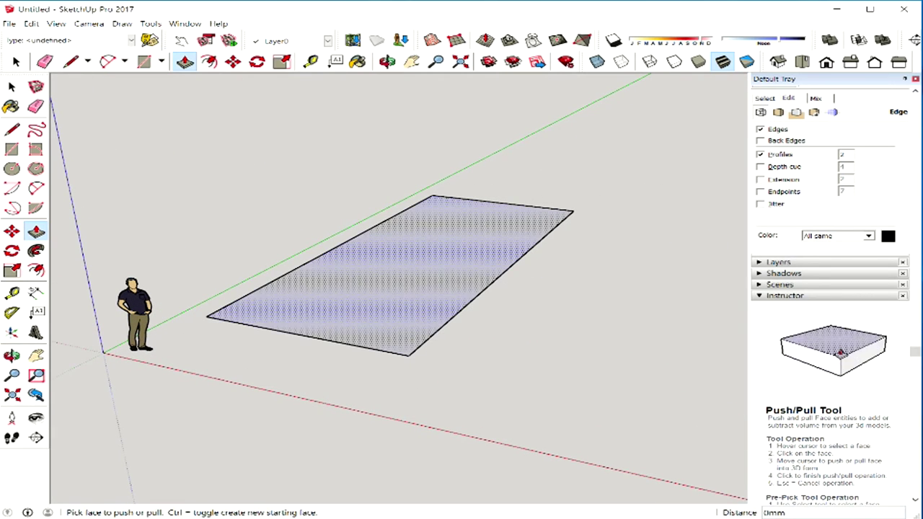
click(339, 302)
click(403, 130)
middle_drag(433, 252, 490, 274)
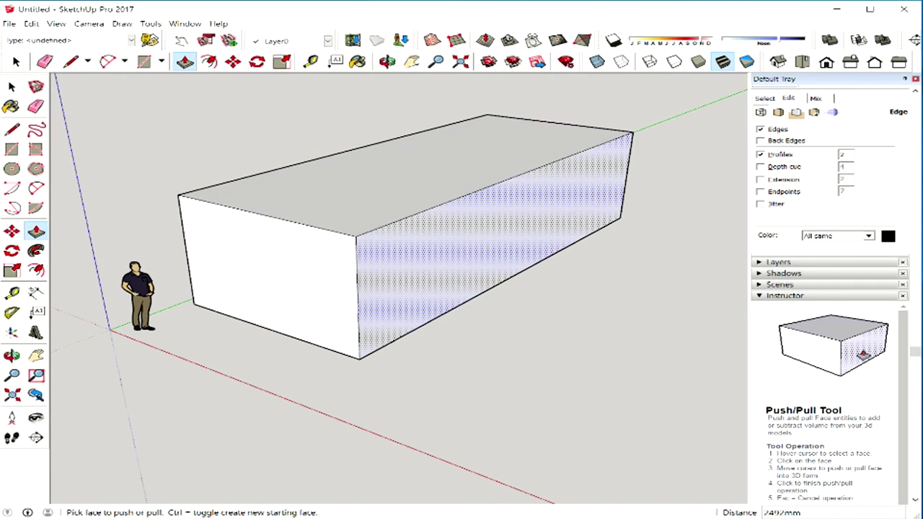
key(l)
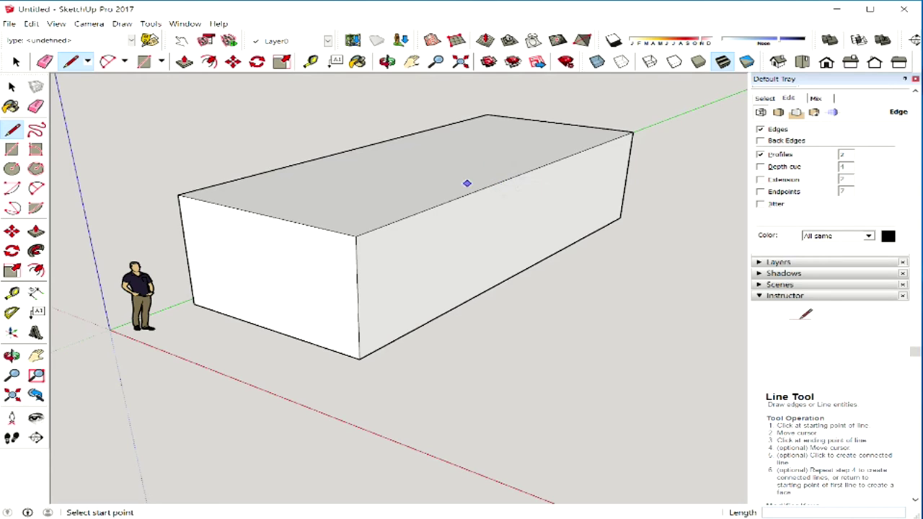
- Start a line on the box's top edge, then cancel it so the box stays unchanged
click(460, 197)
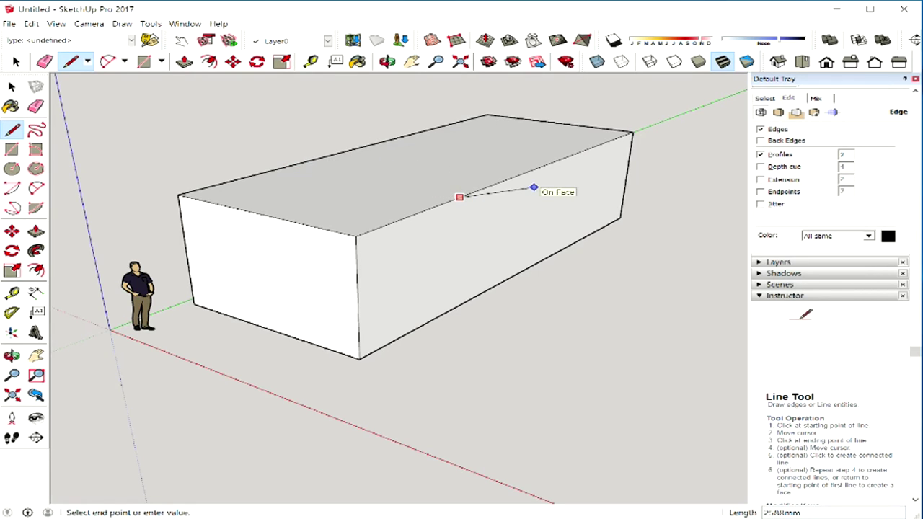
key(space)
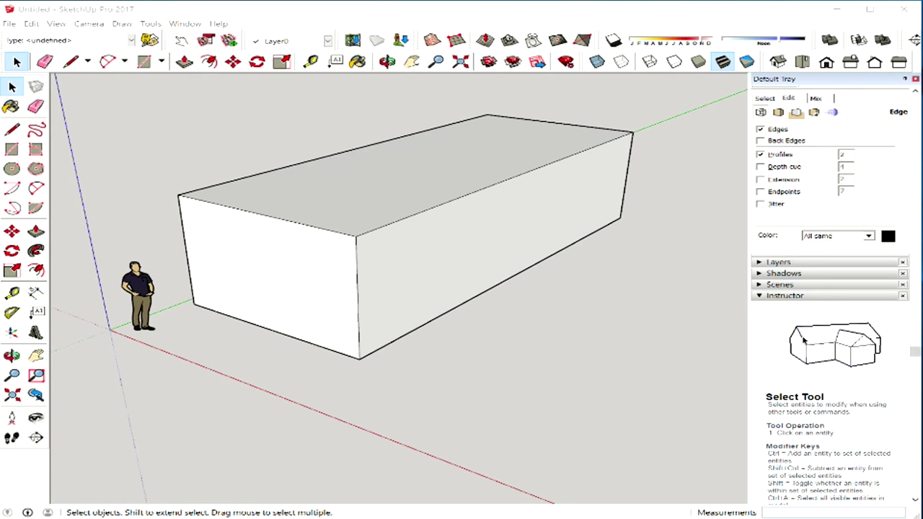
- Crossing-select the whole box and delete it
drag(657, 117, 342, 337)
drag(205, 391, 206, 391)
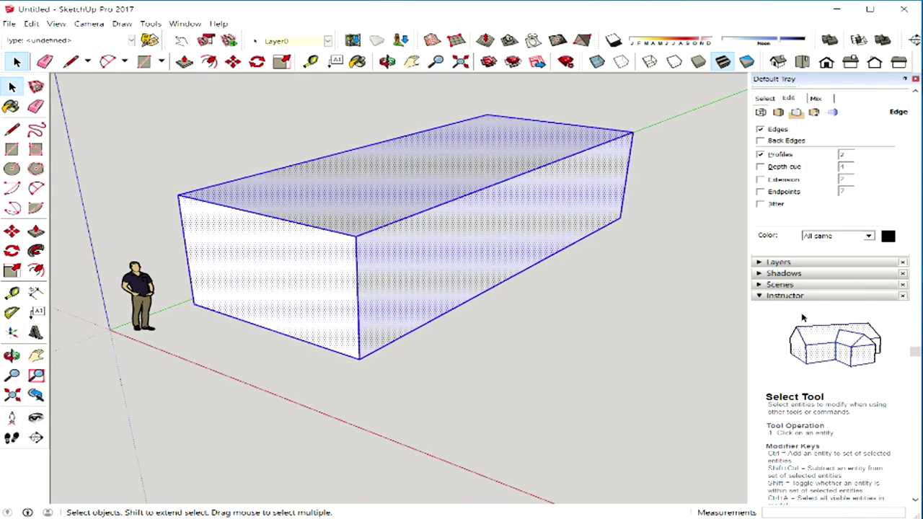
key(Delete)
mouse_move(206, 391)
middle_down()
mouse_move(238, 360)
mouse_move(202, 346)
middle_up()
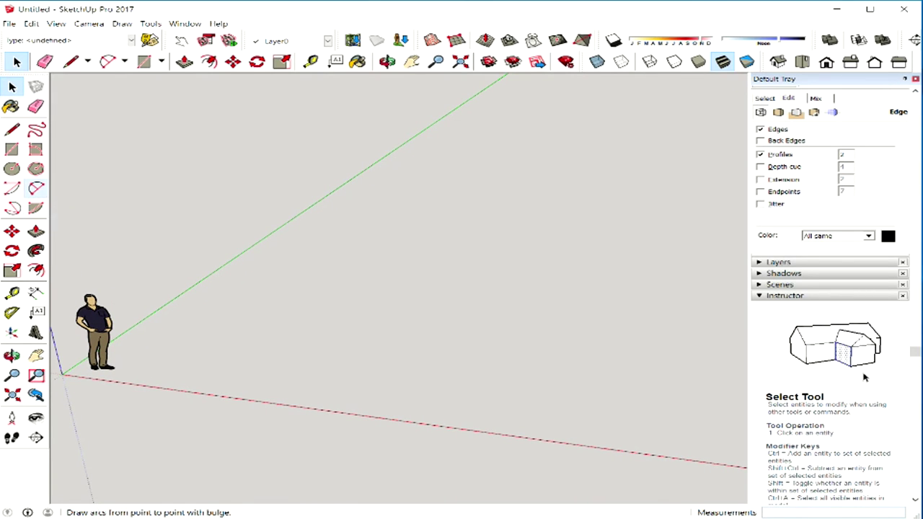
- Draw a 2-Point Arc on the ground with a semicircular bulge
click(36, 188)
click(371, 265)
click(514, 278)
click(514, 278)
click(445, 243)
- Close the outline with straight edges from the arc's ends to form a flat arched face
click(12, 129)
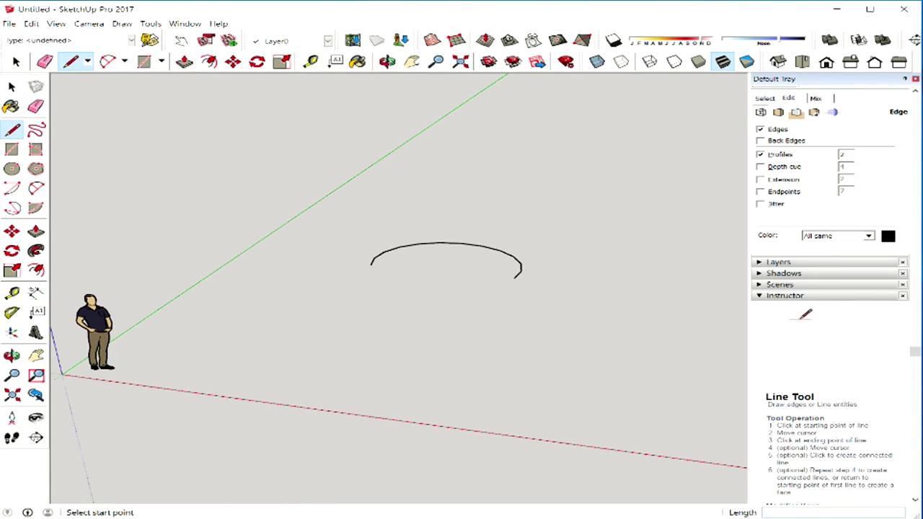
click(371, 265)
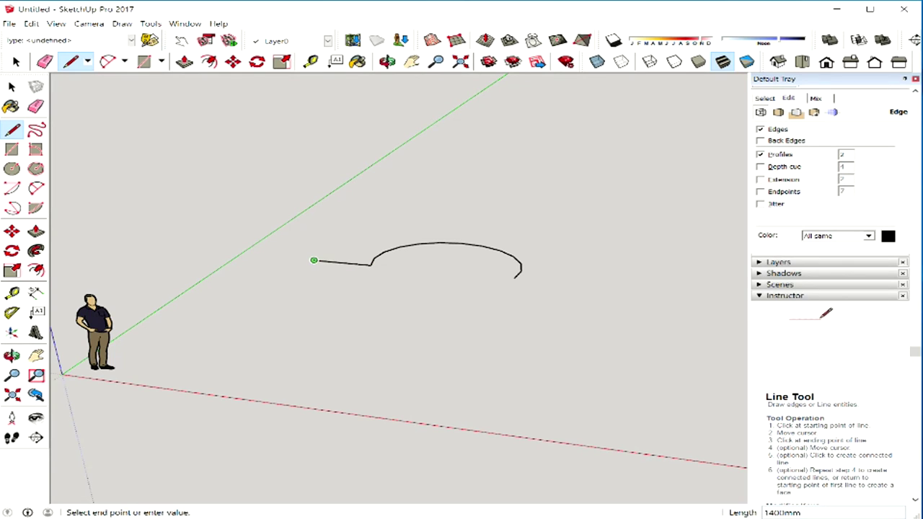
click(313, 259)
click(291, 279)
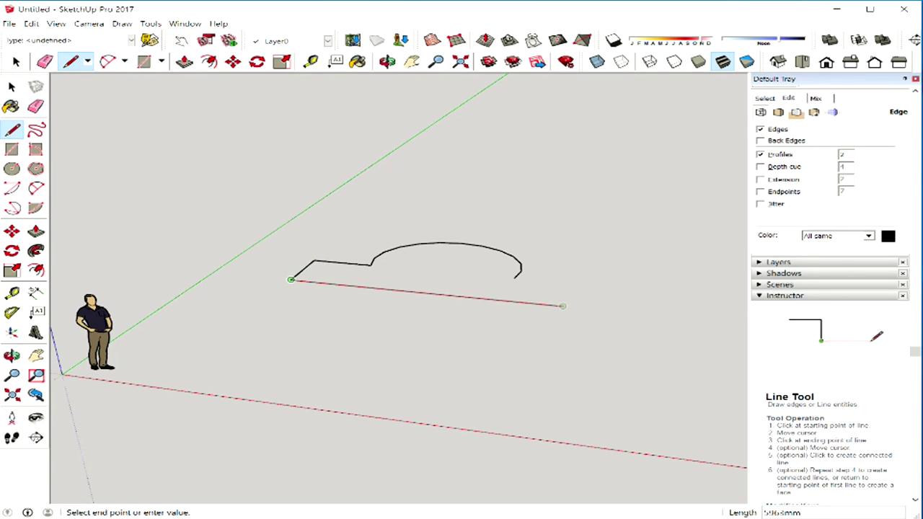
click(562, 306)
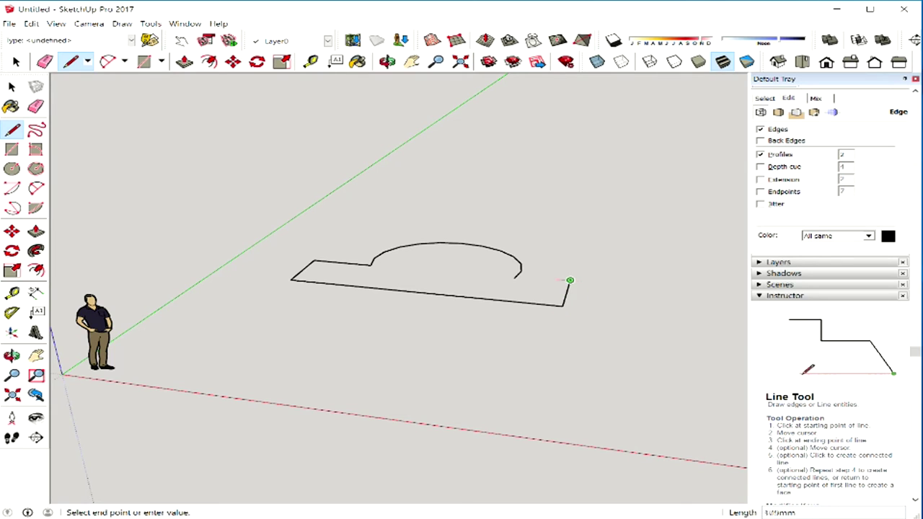
click(514, 277)
middle_drag(529, 300, 504, 346)
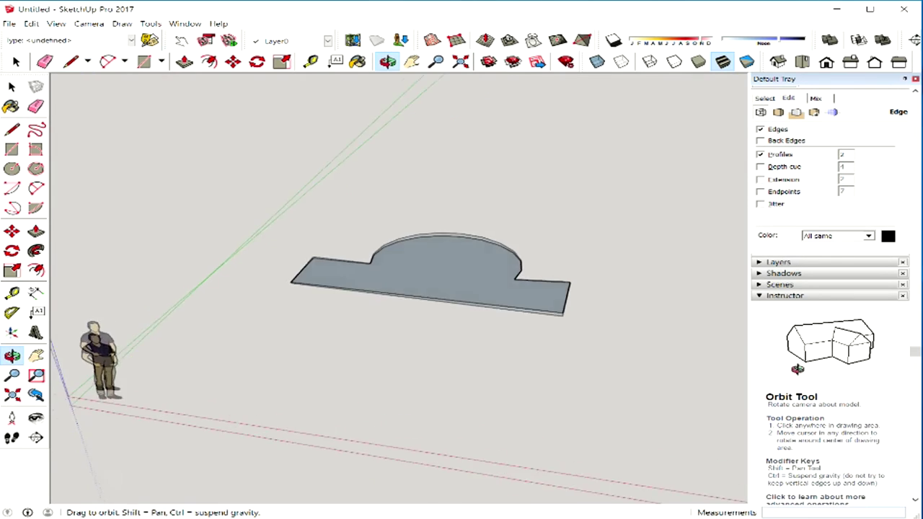
middle_drag(432, 274, 409, 225)
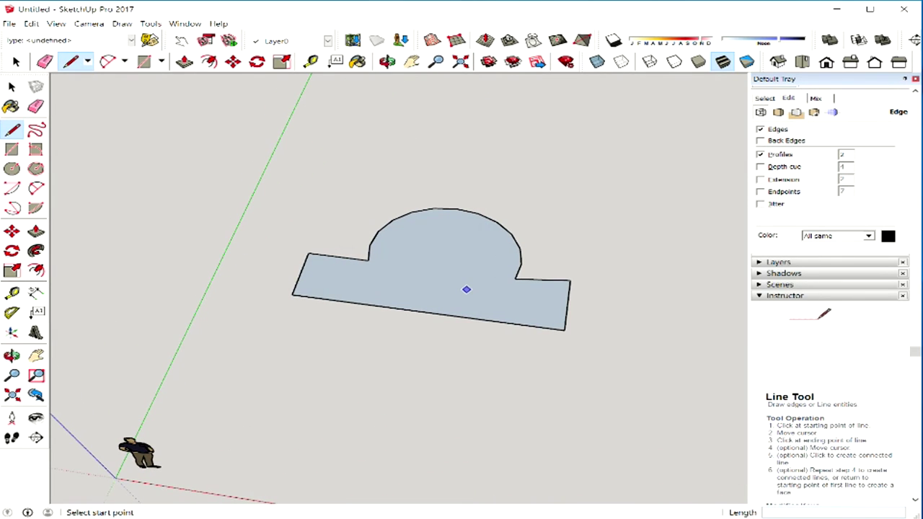
key(space)
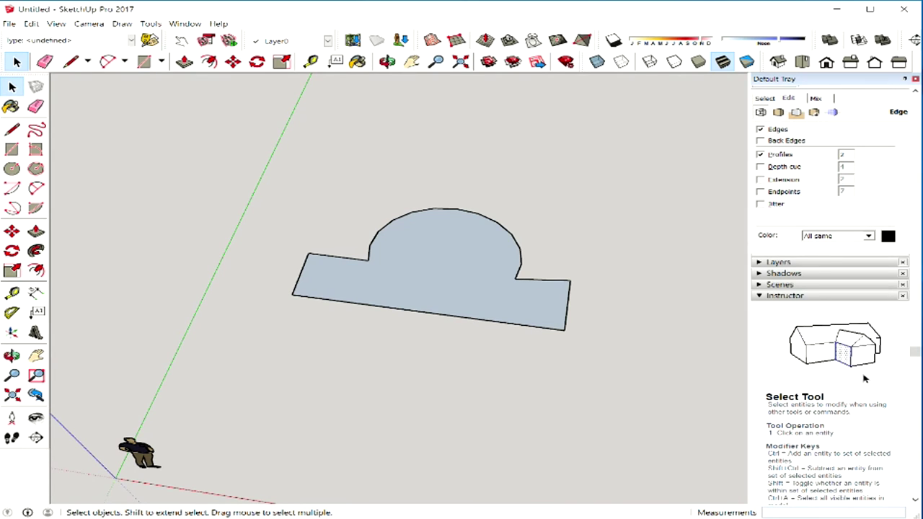
- Offset the arched face's outline inward to create an evenly inset inner outline
click(36, 269)
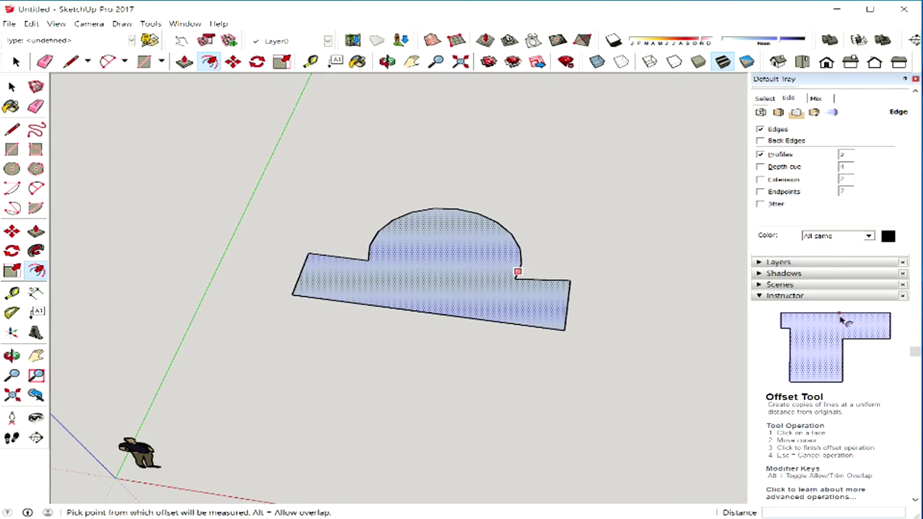
click(372, 239)
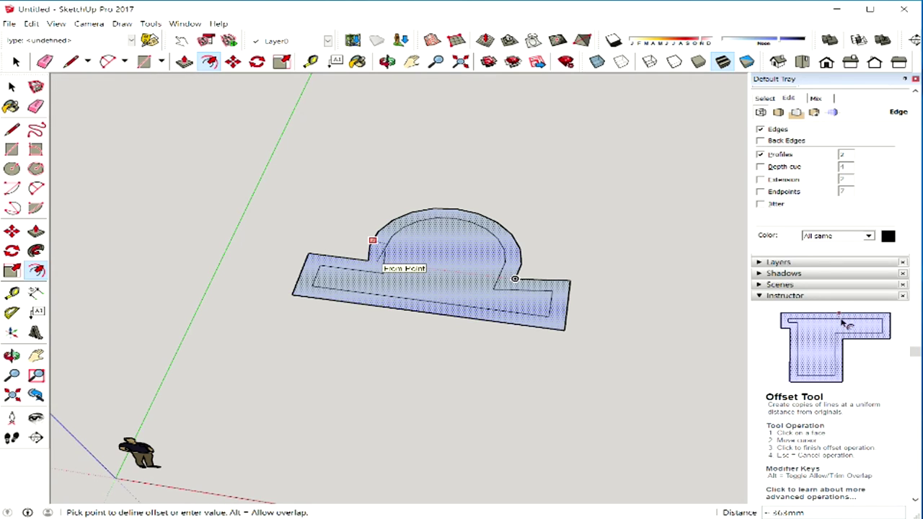
click(515, 278)
middle_drag(515, 278, 391, 260)
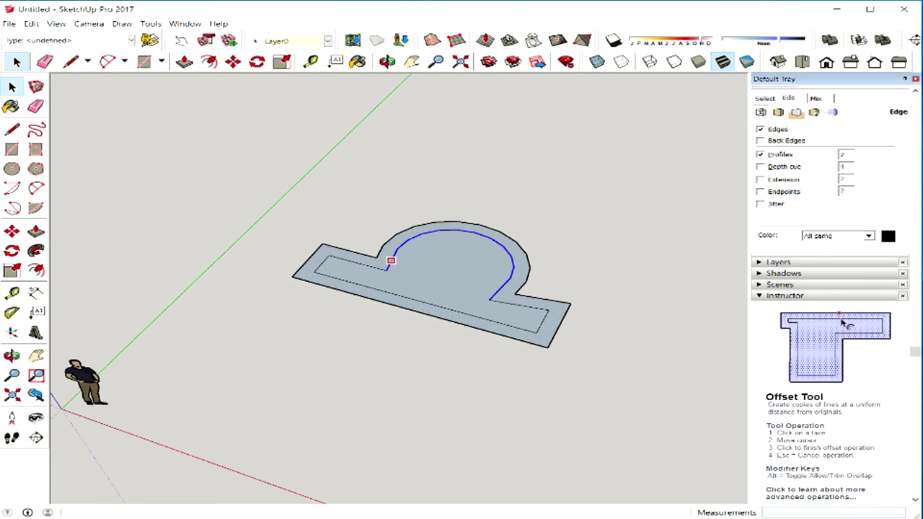
key(space)
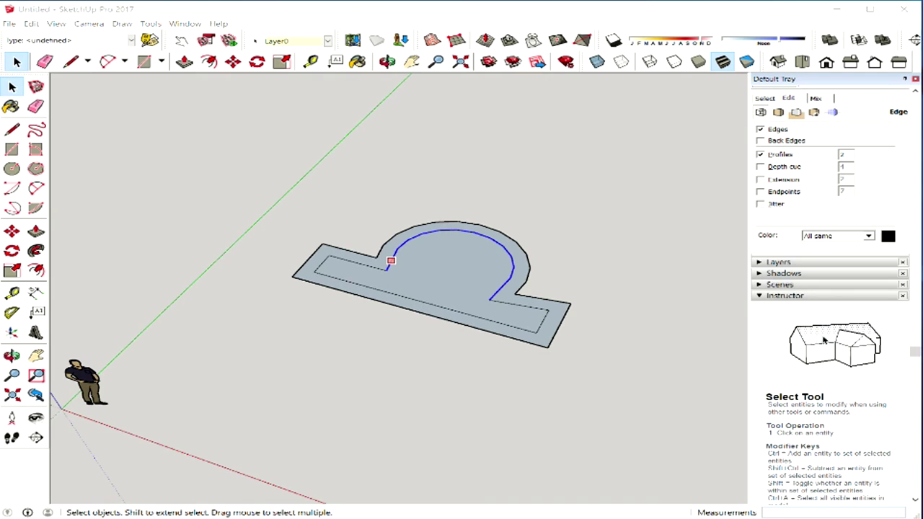
- Crossing-select the arched face with its inset outline and delete them
drag(618, 354, 251, 181)
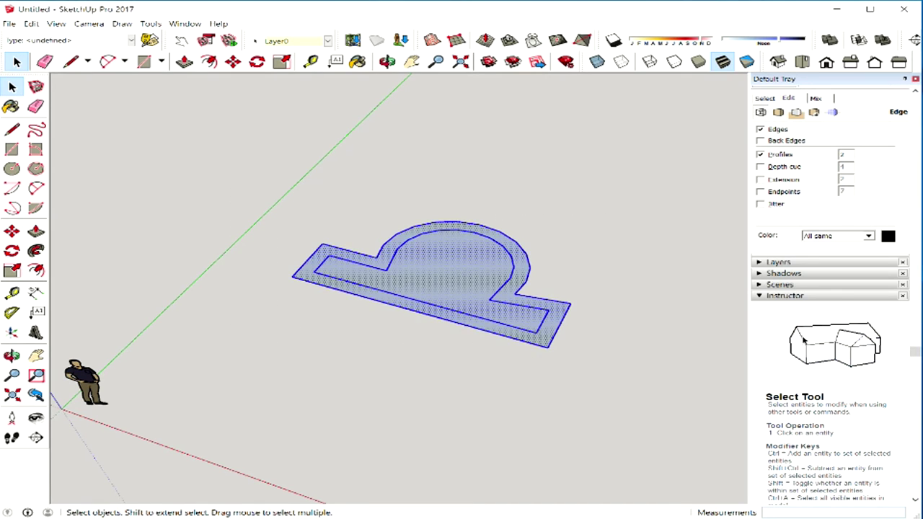
key(Delete)
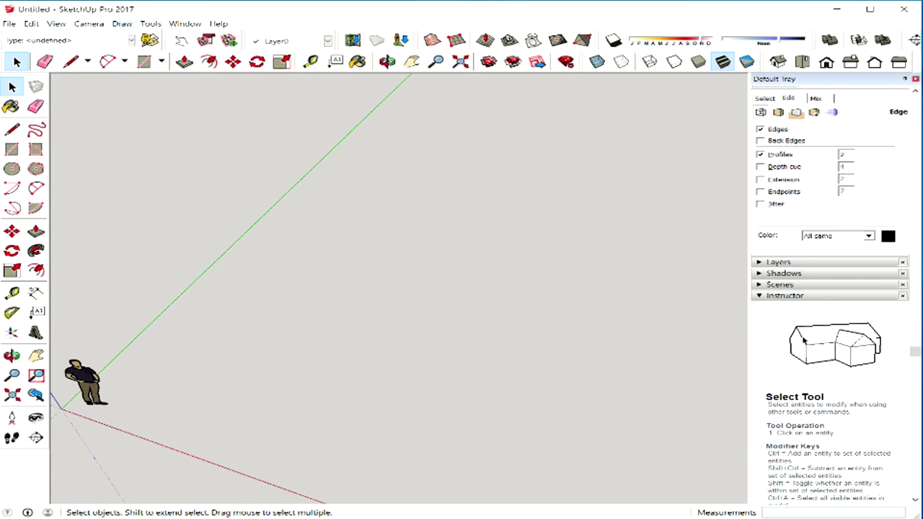
click(150, 23)
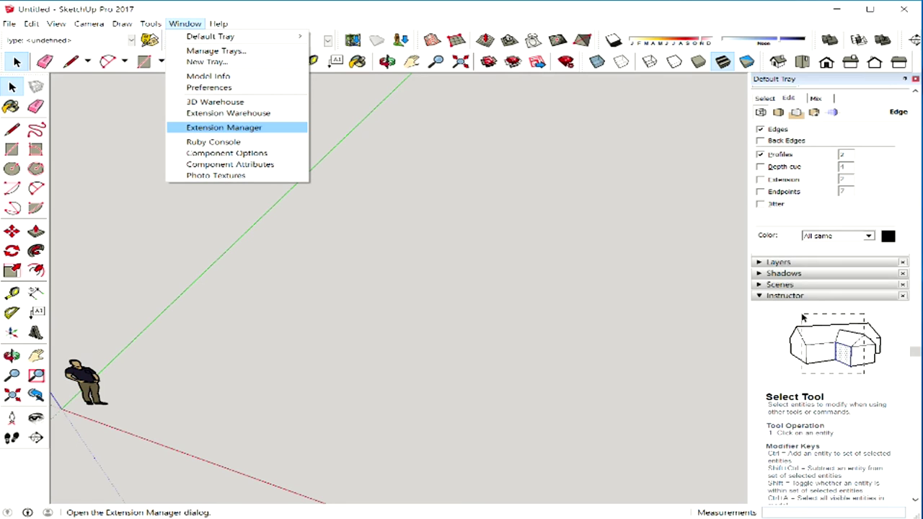
click(224, 127)
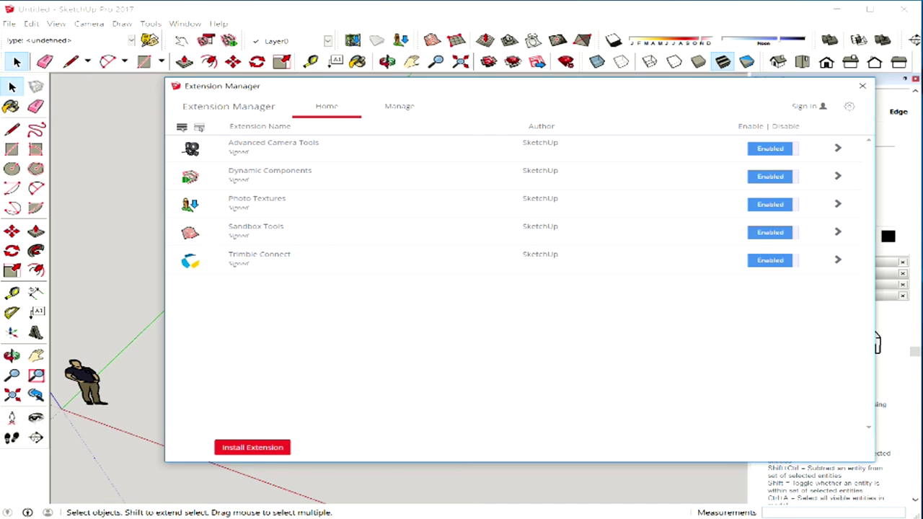
click(863, 86)
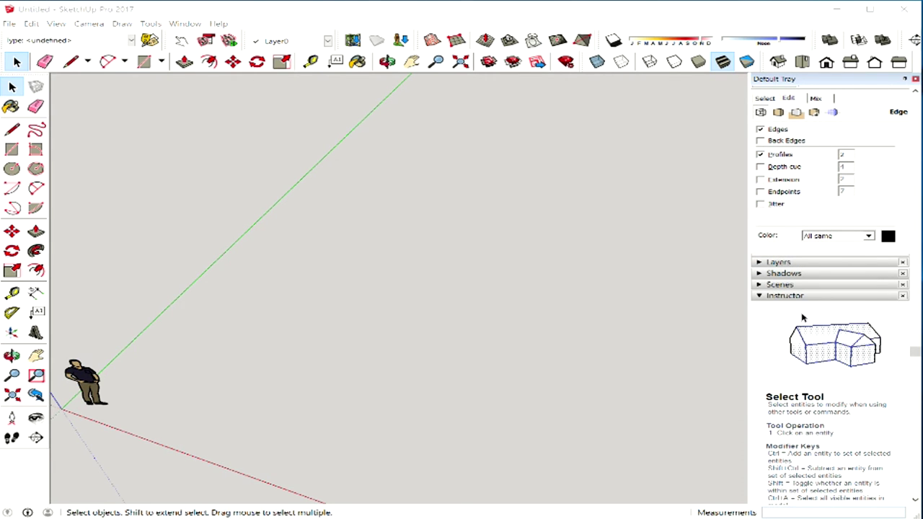
- Orbit the empty scene down to an eye-level view with the horizon visible
middle_drag(360, 289, 375, 288)
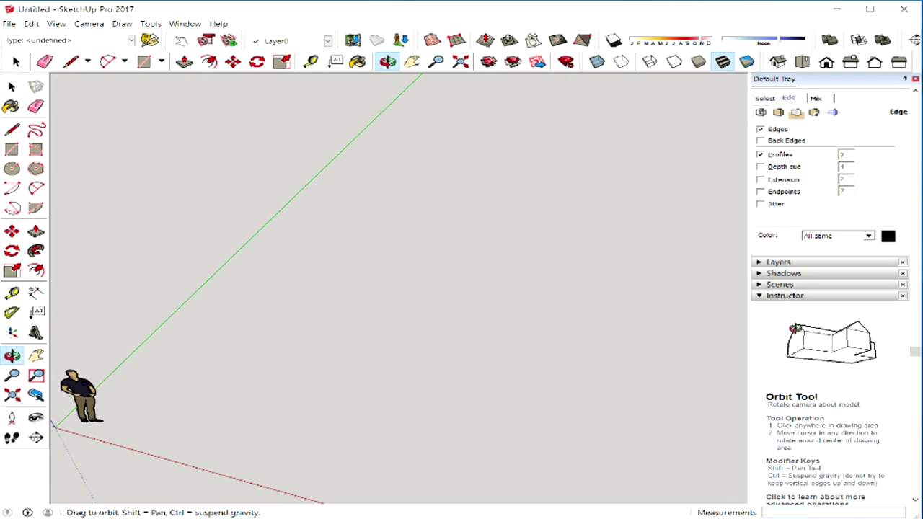
mouse_move(396, 288)
middle_down()
mouse_move(396, 267)
mouse_move(396, 283)
middle_up()
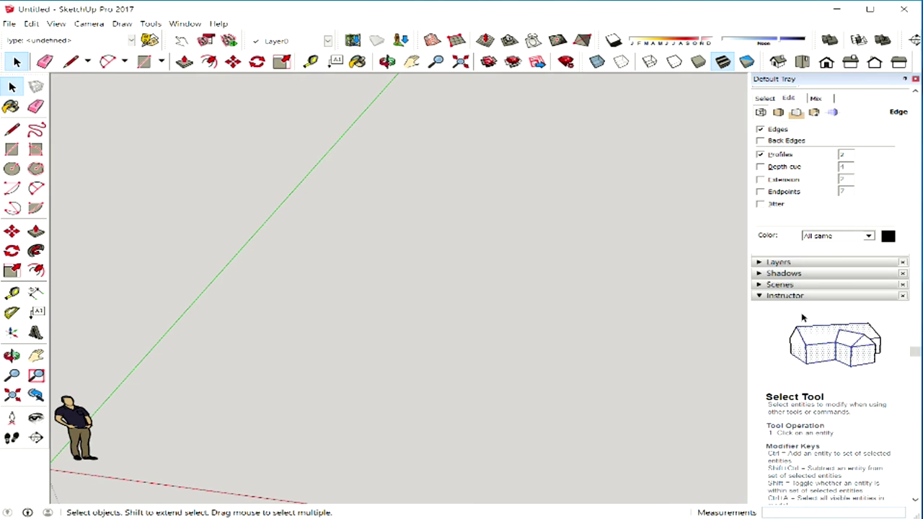
mouse_move(396, 288)
middle_down()
mouse_move(469, 259)
mouse_move(520, 259)
middle_up()
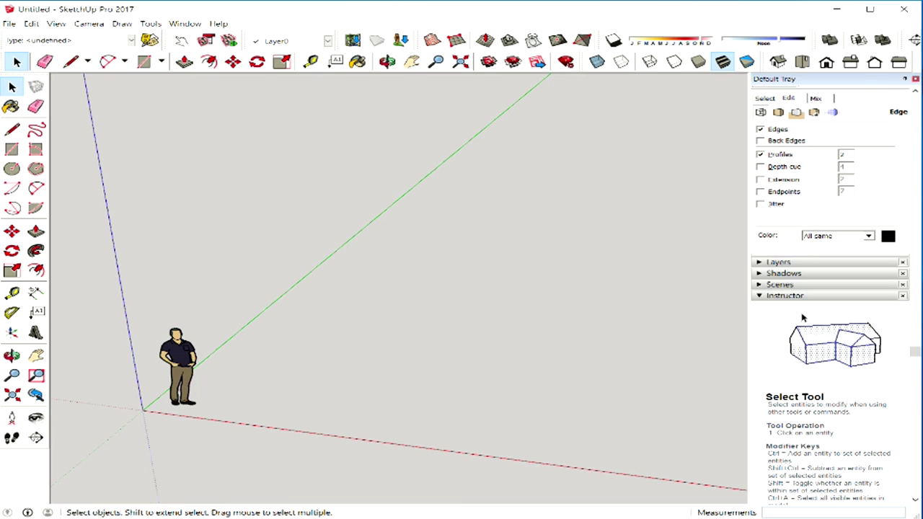
middle_drag(432, 274, 432, 303)
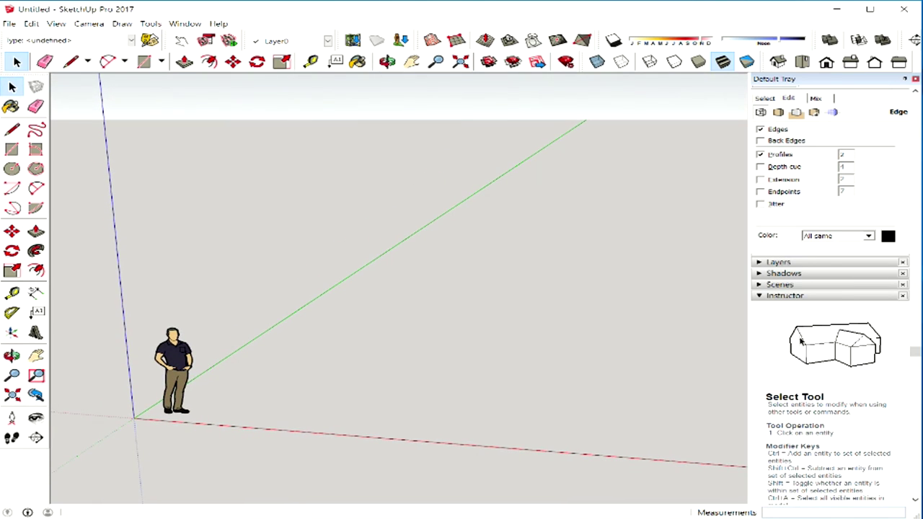